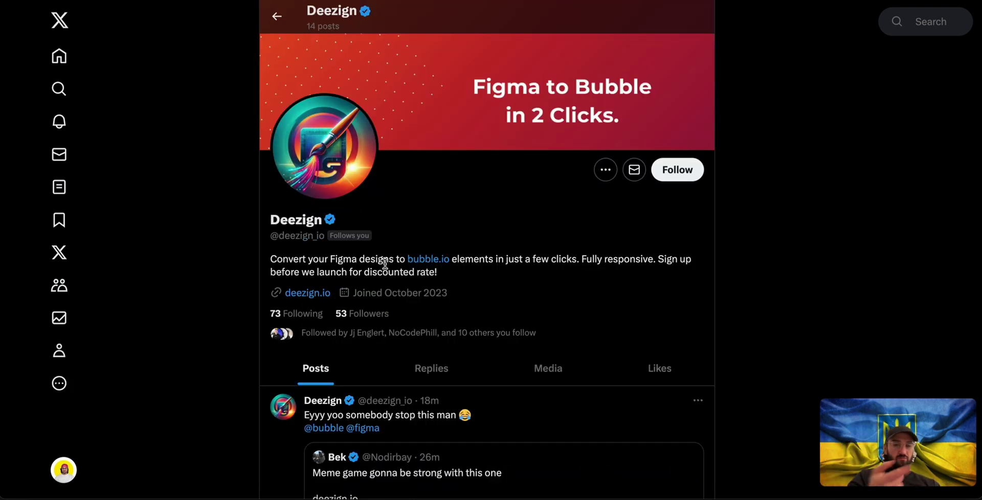
- Go back to the creator's pinned Deezign launch post and reveal the Deezign onboarding window beside the feed
key("alt+Left")
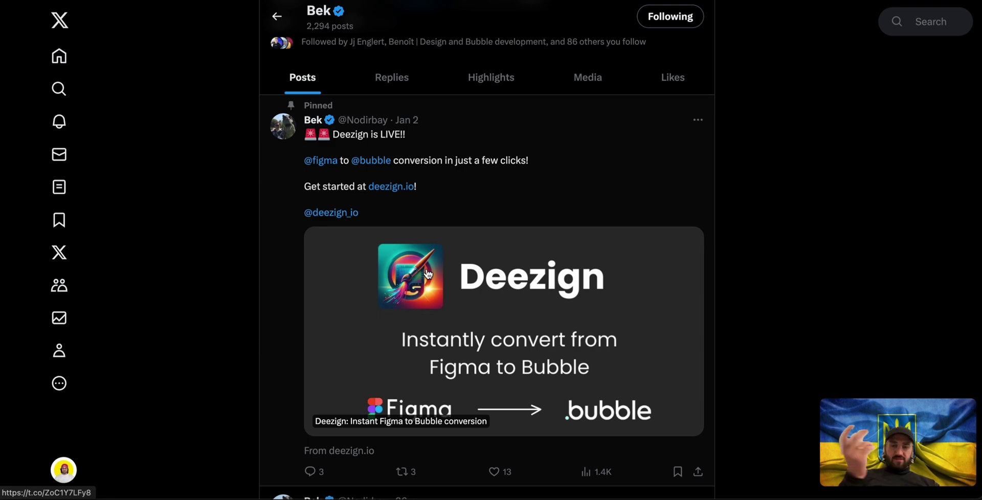
left_click_drag(3, 102, 255, 138)
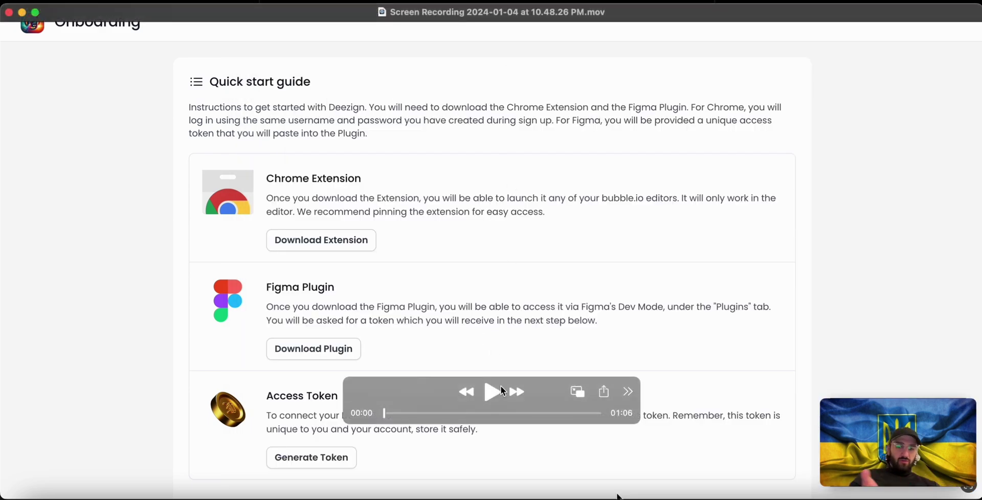
- Play the Deezign onboarding quick start recording in QuickTime
left_click(490, 391)
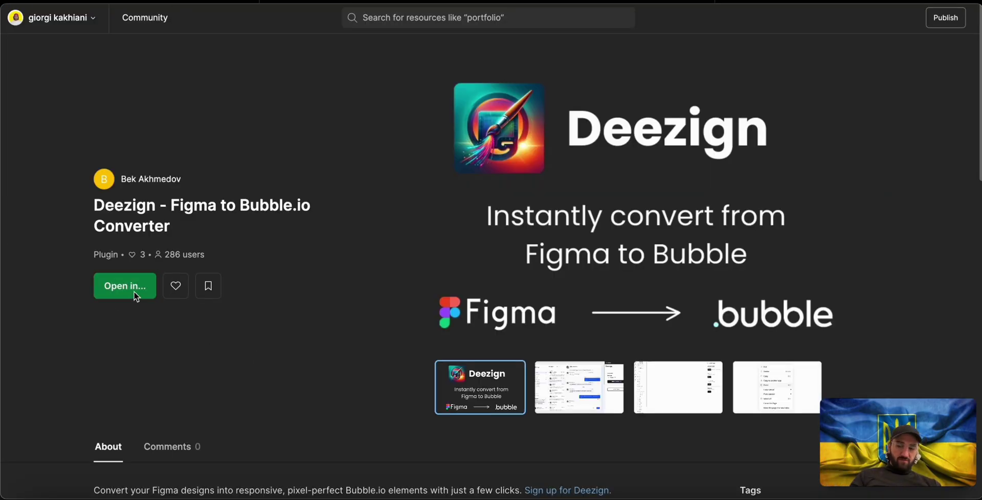
- Like the Deezign plugin on Figma Community, accept the profile preview, and save it
left_click(175, 285)
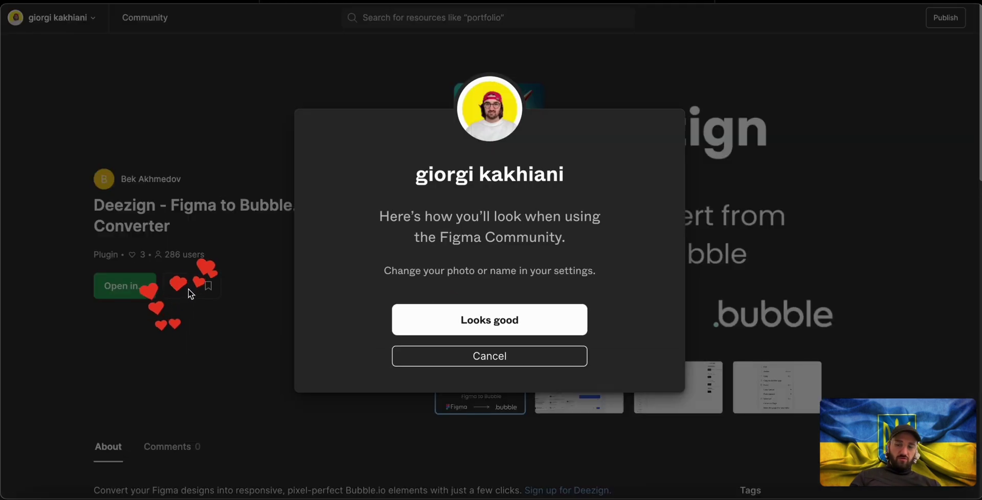
left_click(461, 333)
left_click(219, 290)
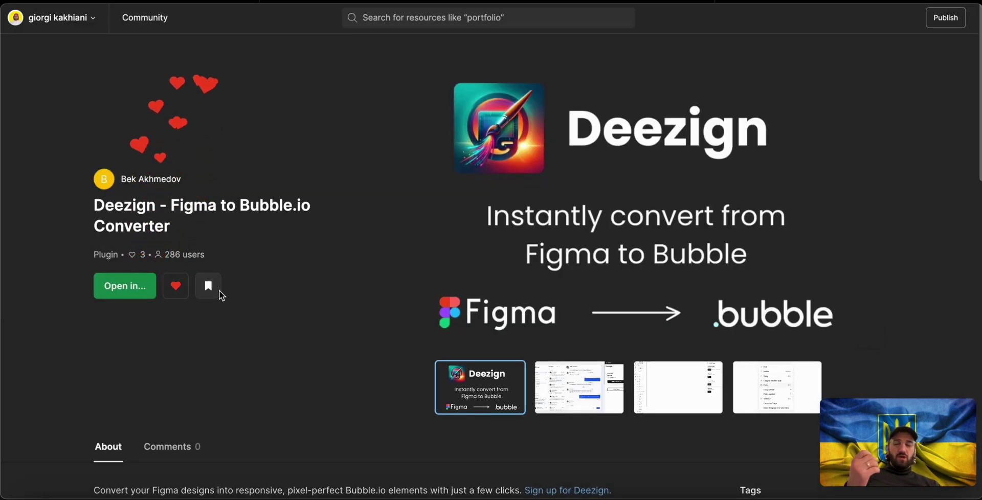
- Open the Deezign plugin in a new playground file and dismiss the Design Mode tip
left_click(135, 295)
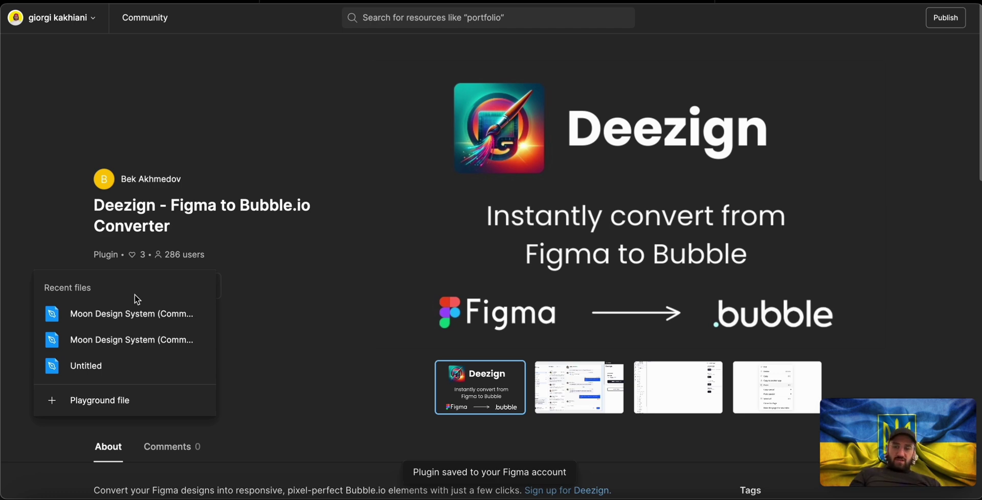
left_click(104, 401)
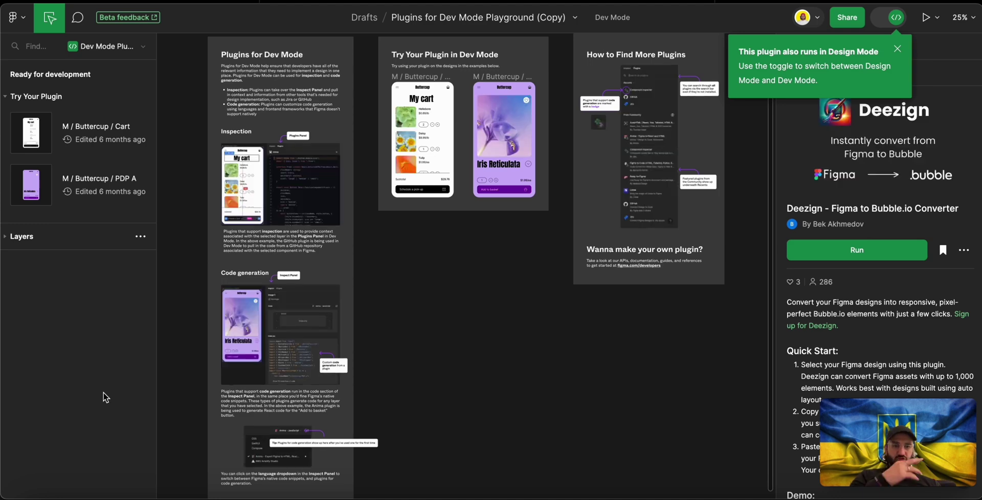
left_click(897, 49)
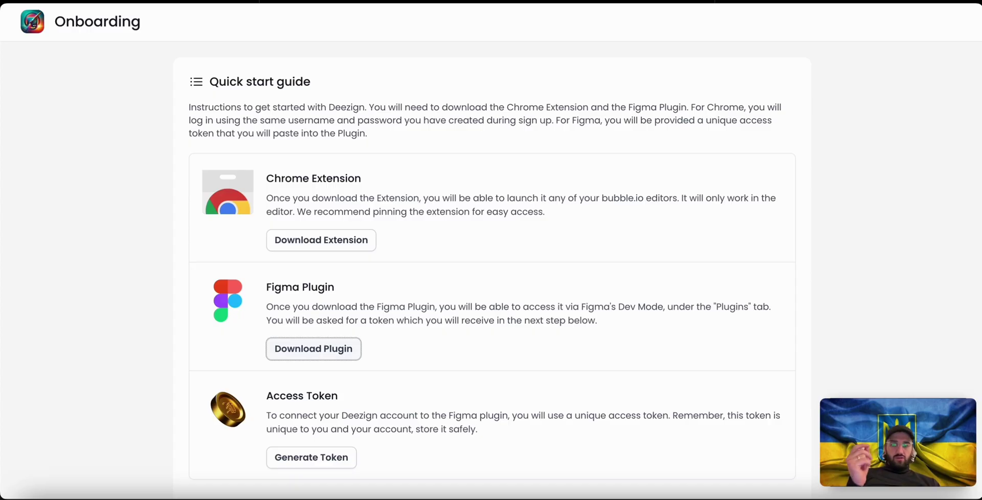
- Let the recording play through the Generate Token step, then close the QuickTime window
left_click(322, 460)
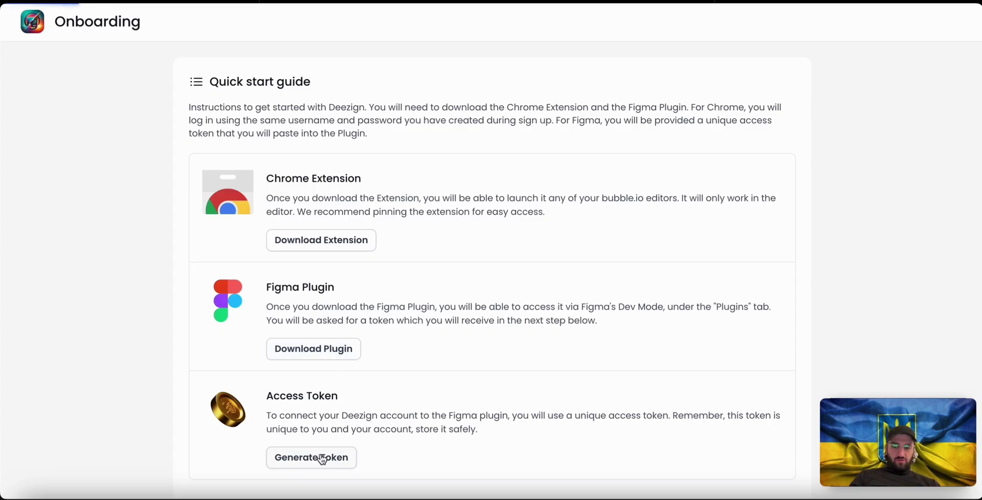
scroll(323, 460, "down", 3)
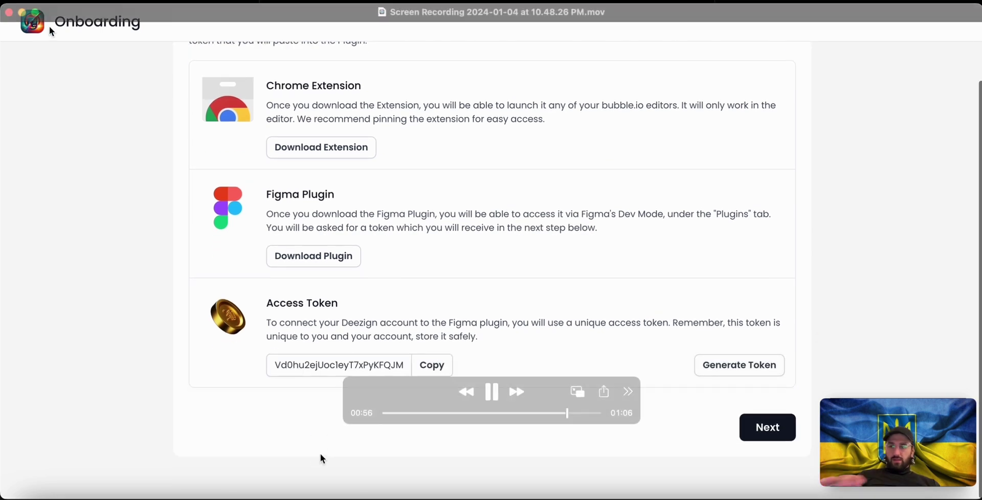
left_click(9, 12)
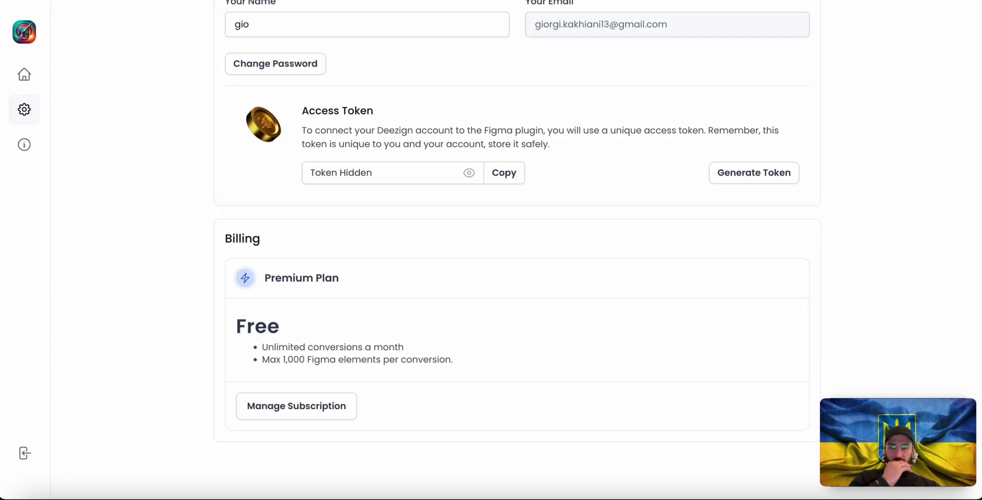
- Unhide the Access Token in Deezign Settings and copy it to the clipboard
scroll(109, 92, "up", 3)
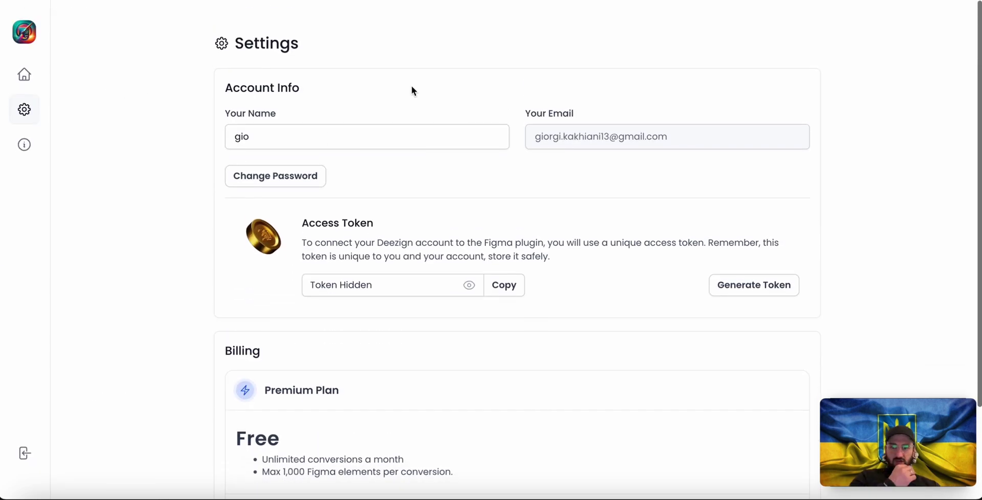
scroll(147, 150, "down", 1)
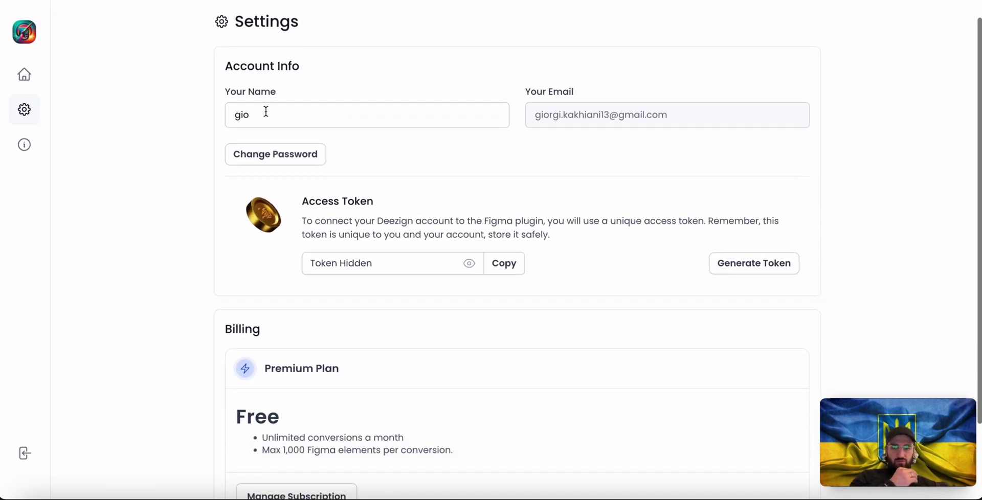
scroll(594, 118, "down", 3)
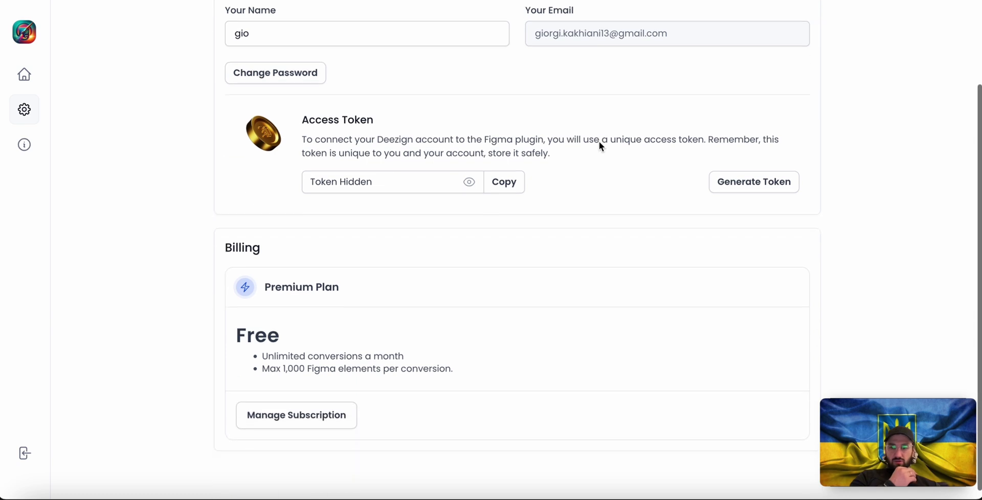
left_click(469, 174)
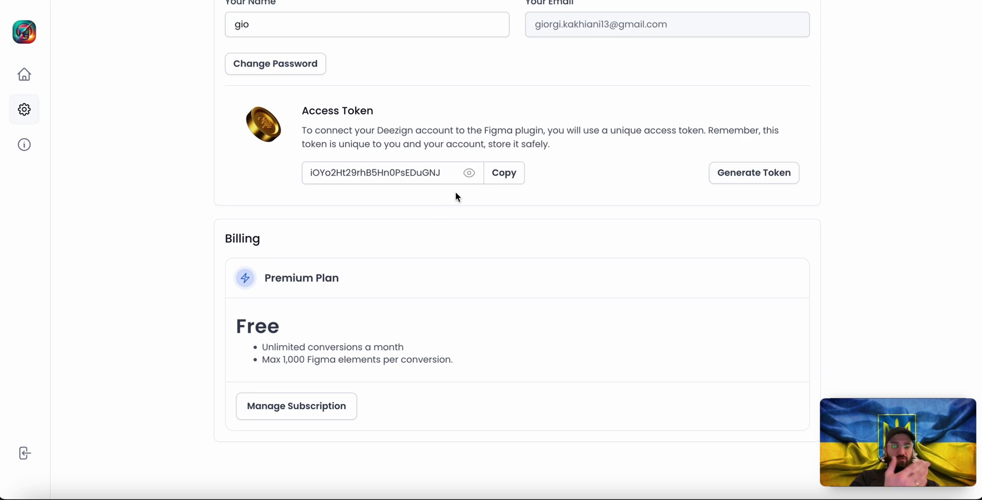
left_click(514, 183)
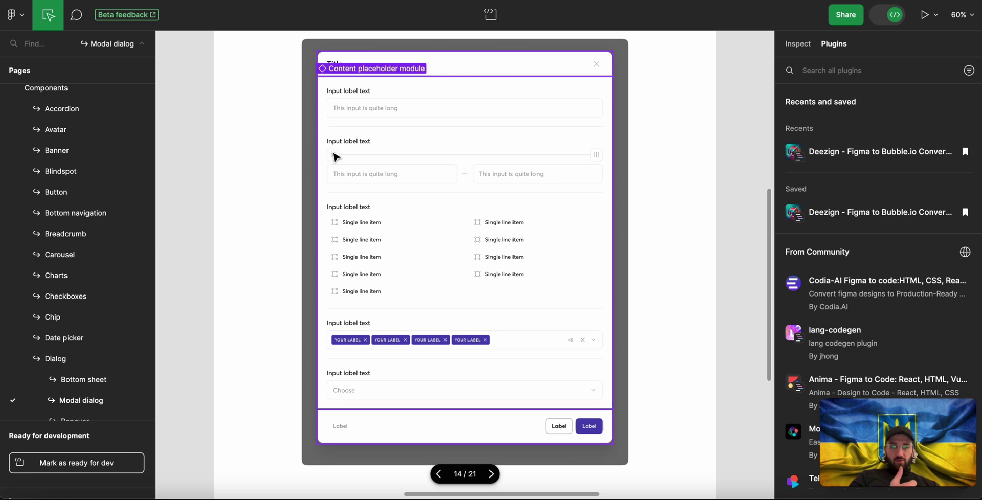
scroll(329, 153, "down", 5)
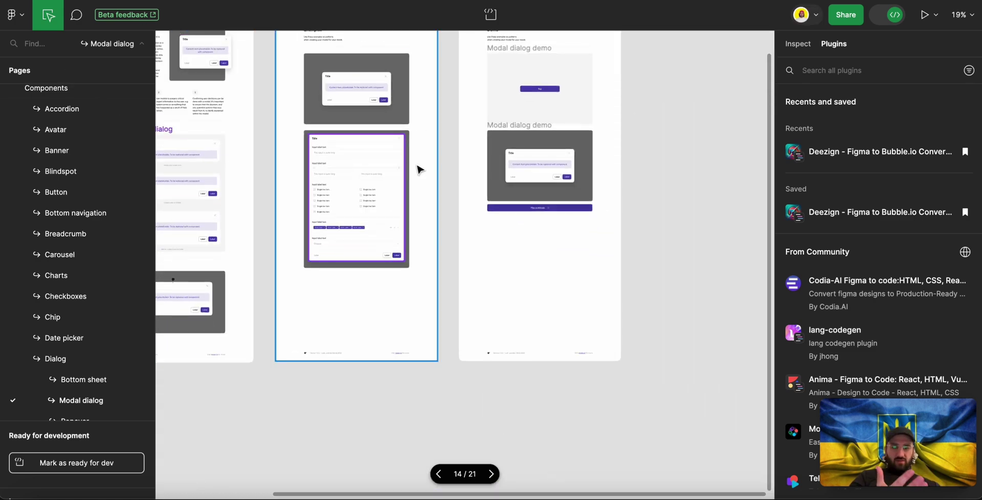
- Select the Modal dialog's content placeholder frame on the Figma canvas
scroll(417, 166, "up", 5)
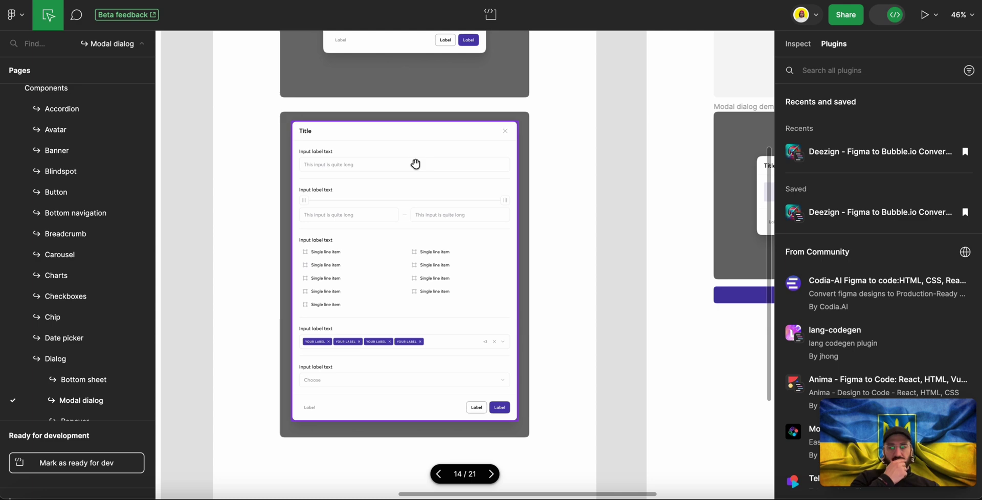
left_click(449, 169)
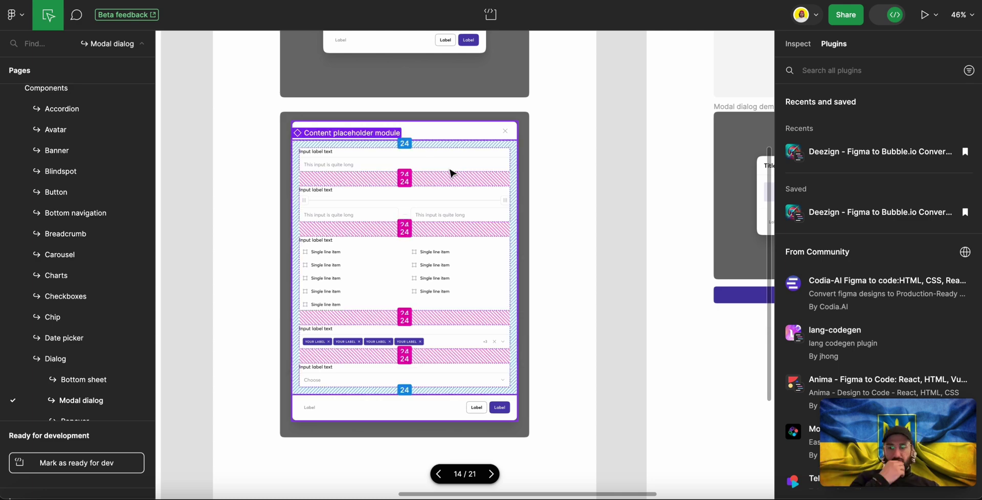
scroll(313, 145, "up", 5)
scroll(309, 139, "down", 2)
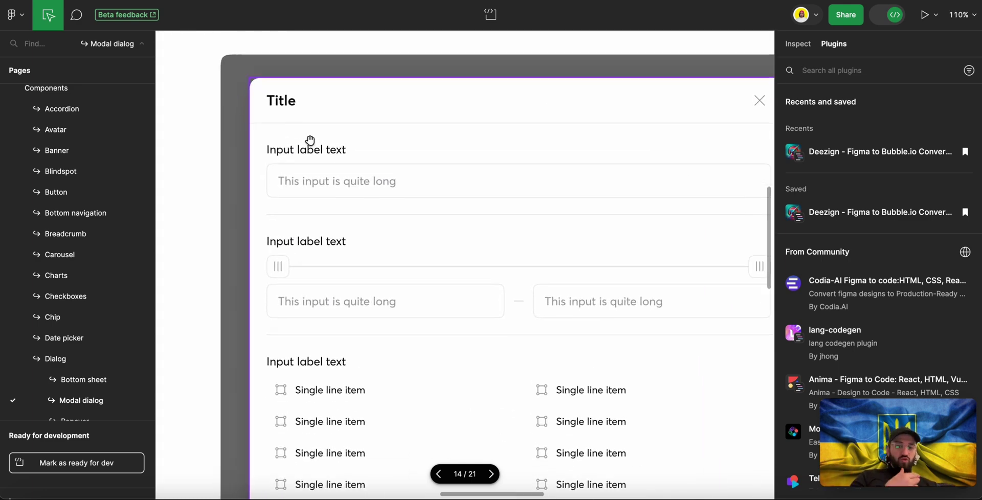
scroll(309, 141, "down", 4)
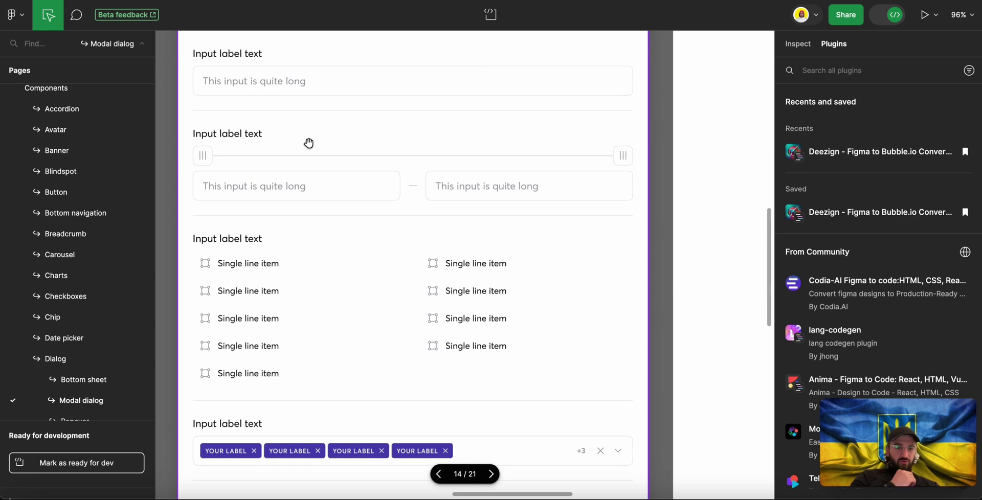
scroll(309, 143, "down", 2)
scroll(309, 143, "right", 2)
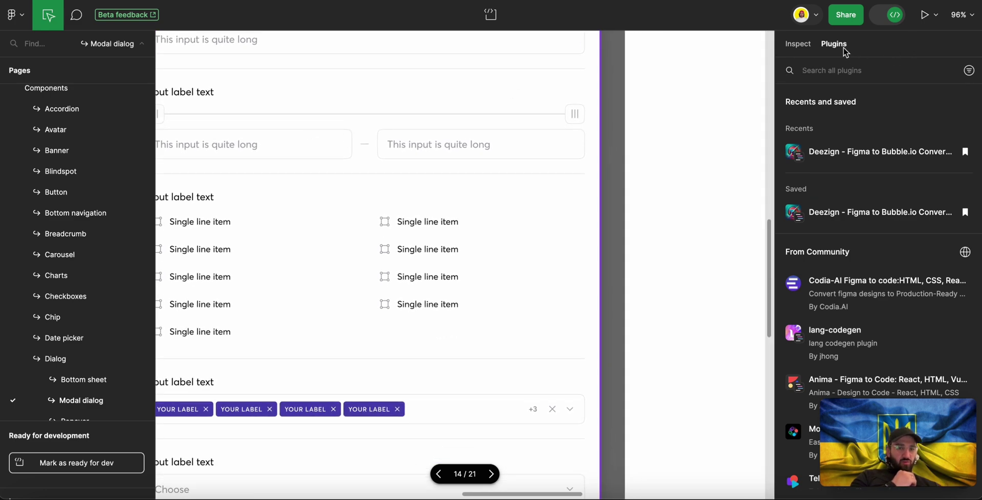
- Paste the saved access token into the Deezign plugin and submit it
left_click(826, 153)
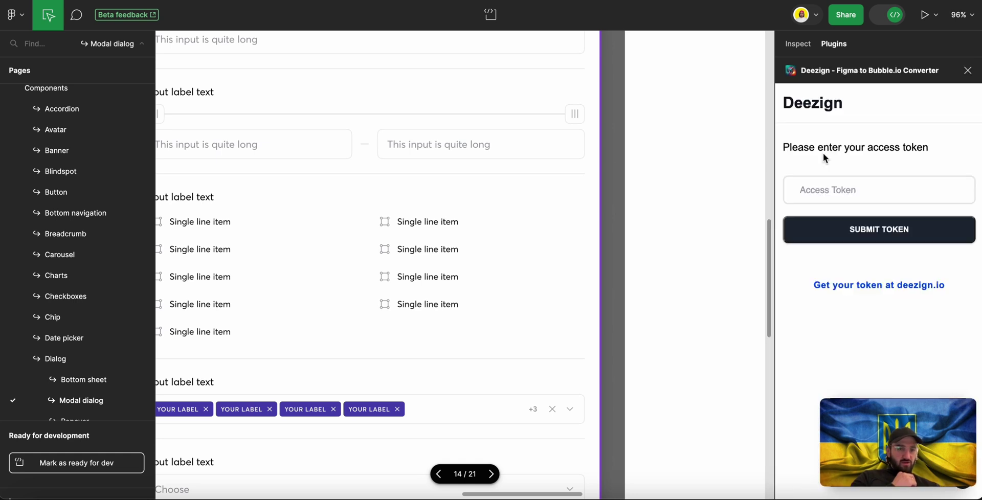
left_click(833, 193)
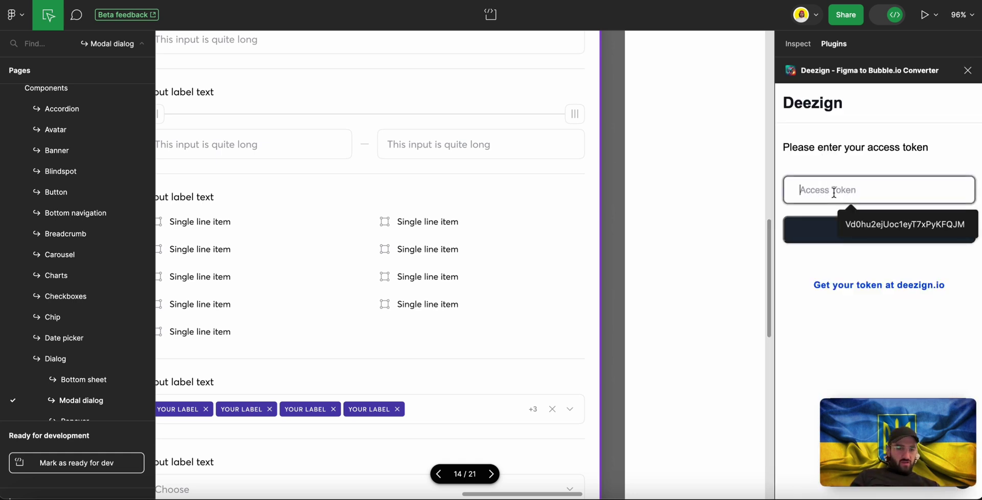
key("ctrl+v")
left_click(835, 227)
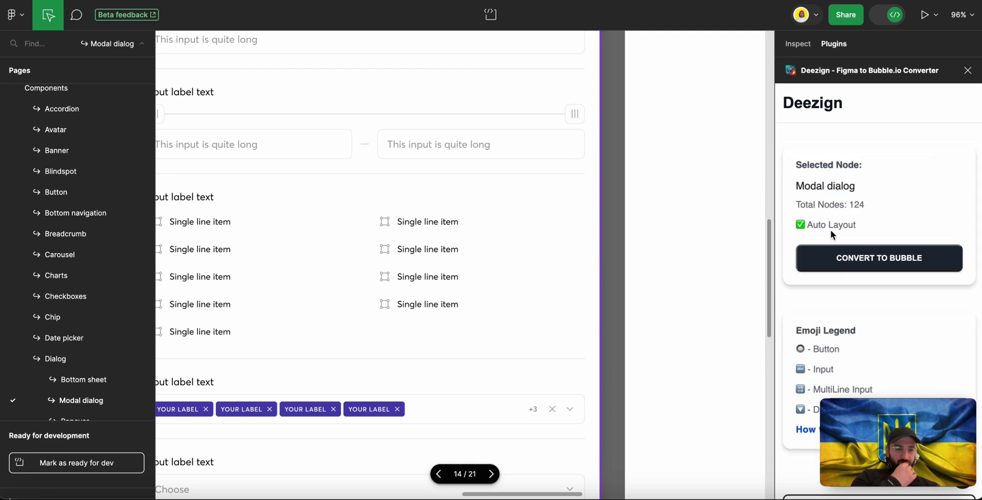
- Zoom the Figma canvas out to 58% to show the entire Modal dialog frame
scroll(492, 272, "down", 5)
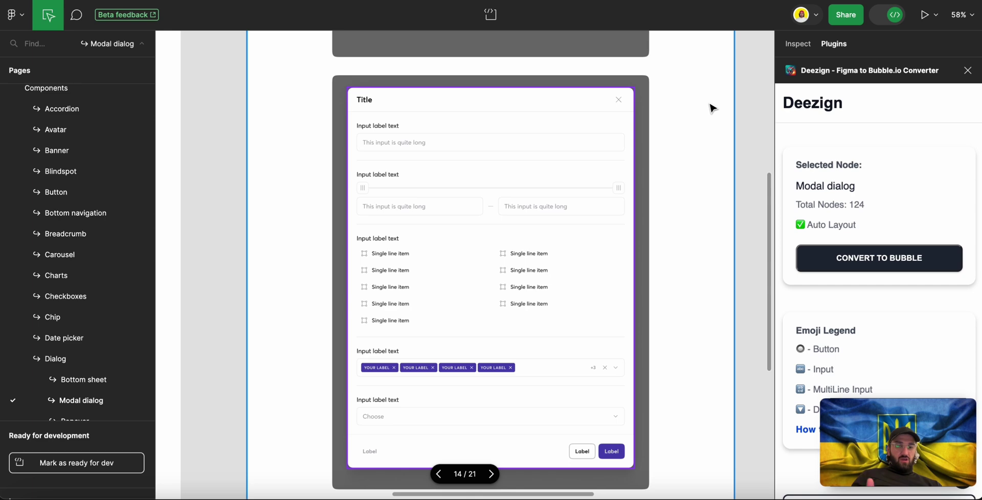
- Inspect the dialog's nested layers: Content placeholder, Menu item module, and a Single line item row
left_click(530, 299)
left_click(529, 265)
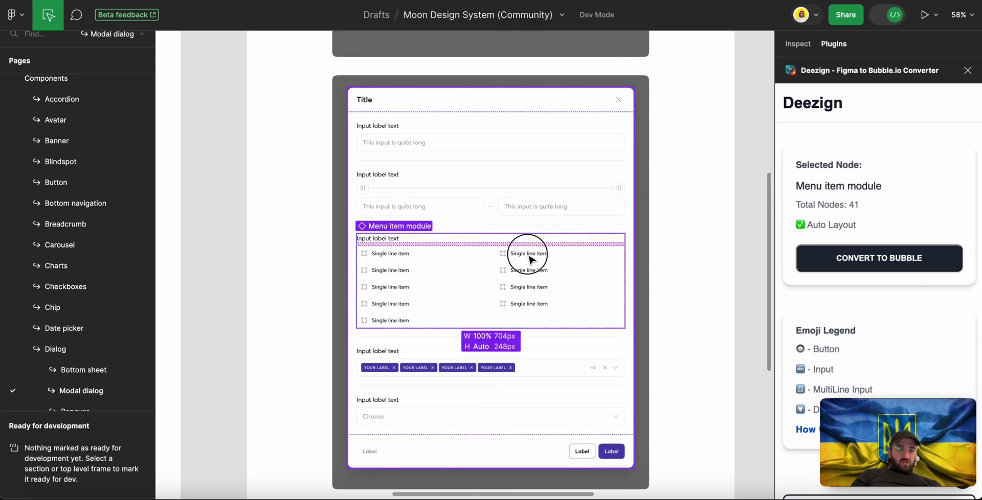
left_click(531, 266)
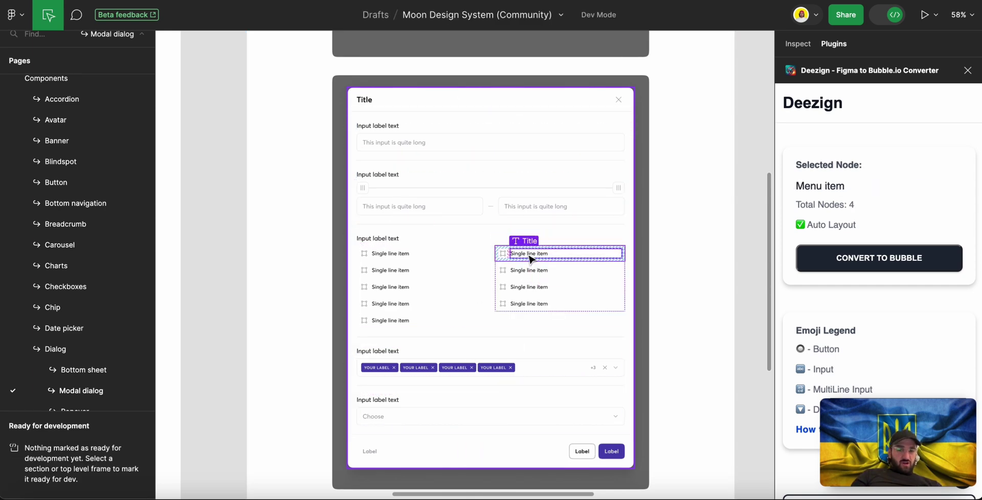
left_click(566, 304)
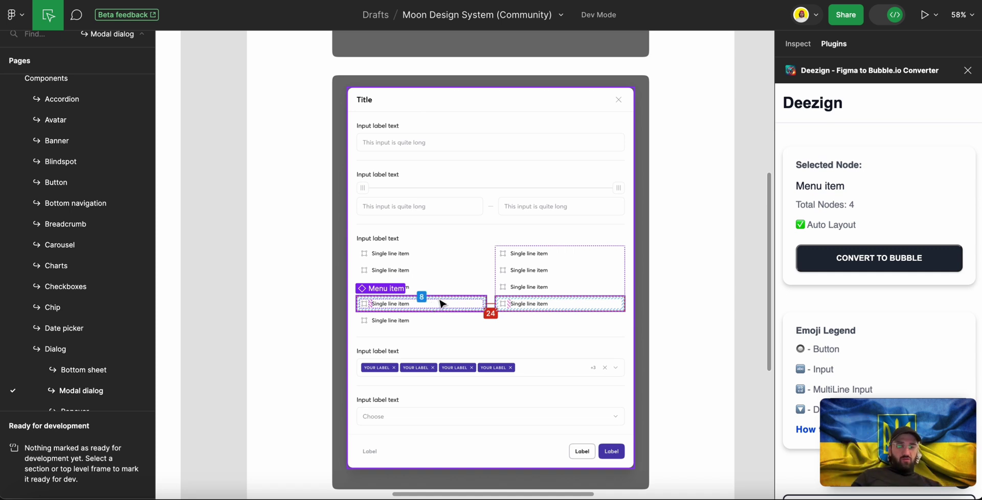
left_click(704, 190)
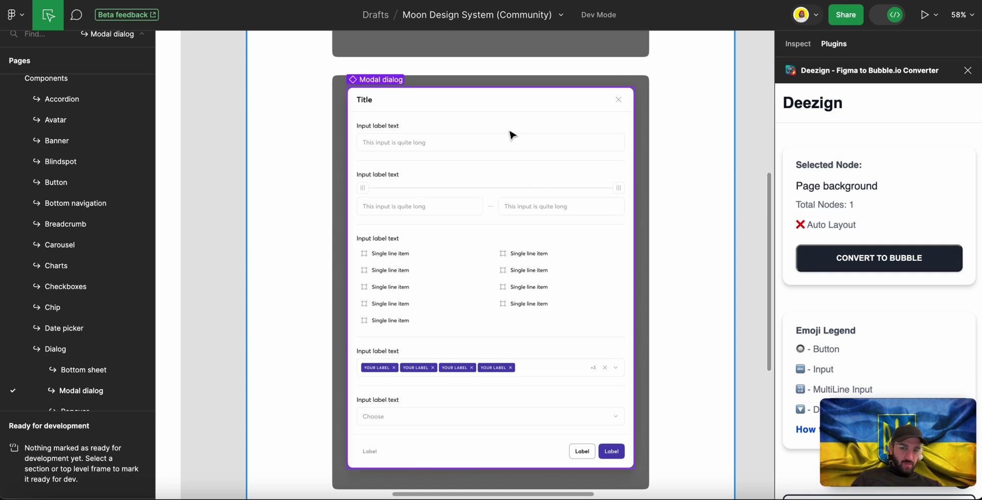
- Select the Content placeholder module and convert it to Bubble with Deezign
left_click(632, 250)
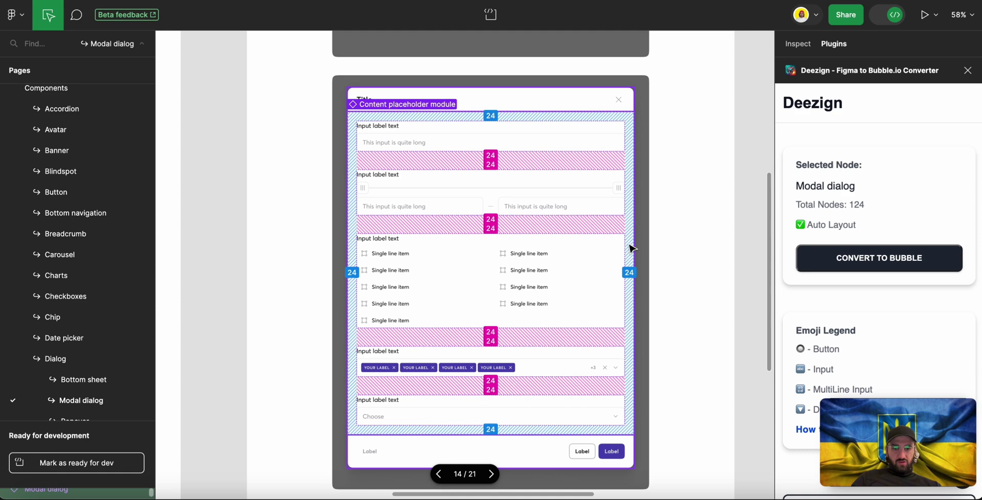
left_click(632, 106)
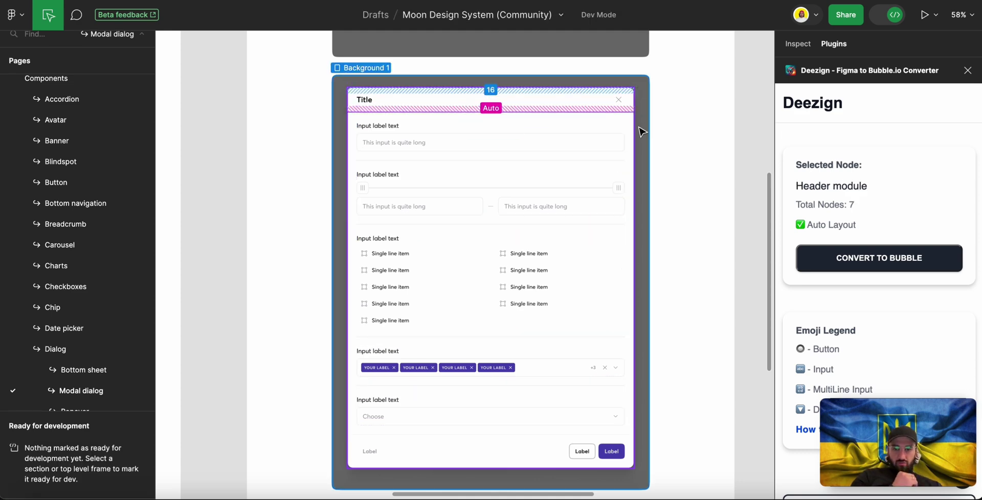
left_click(637, 134)
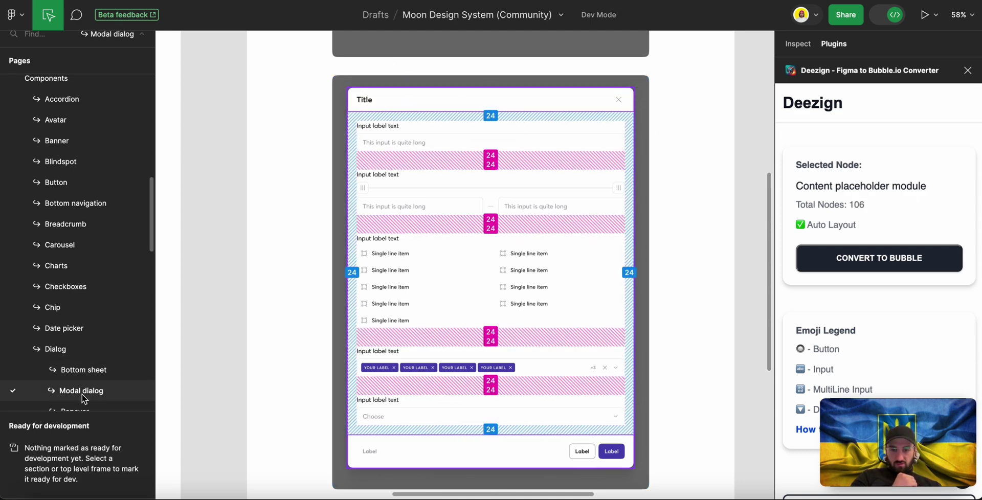
left_click(883, 265)
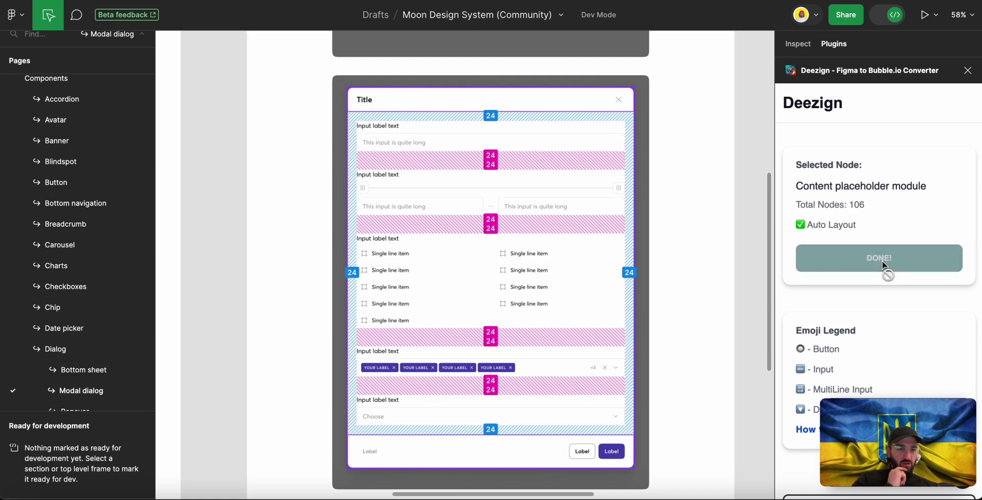
- Copy the newest Modal dialog conversion from Deezign and paste it onto Bubble's deezign page
key("alt+Tab")
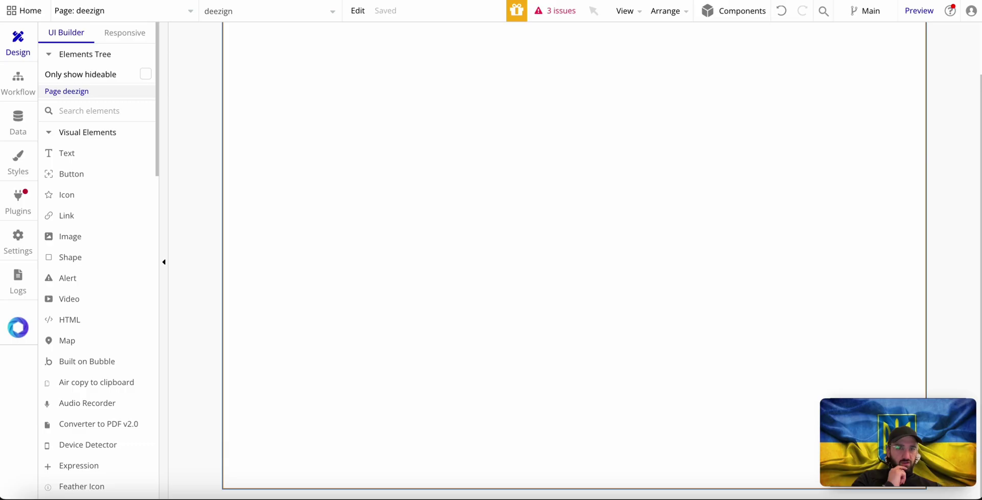
key("ctrl+v")
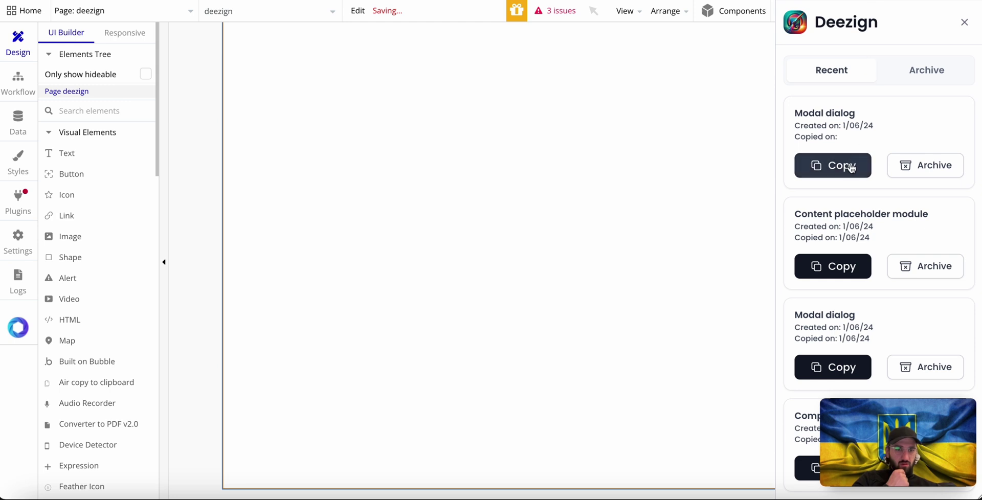
left_click(850, 167)
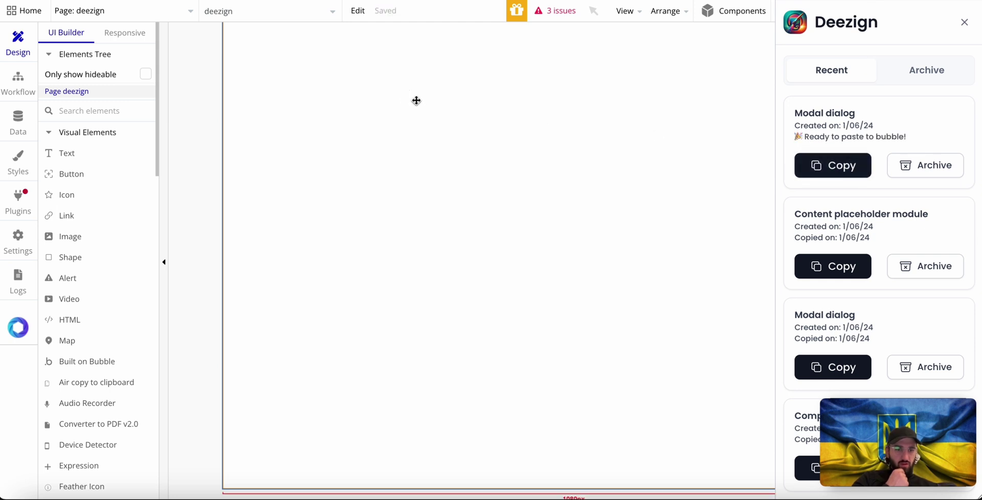
right_click(411, 77)
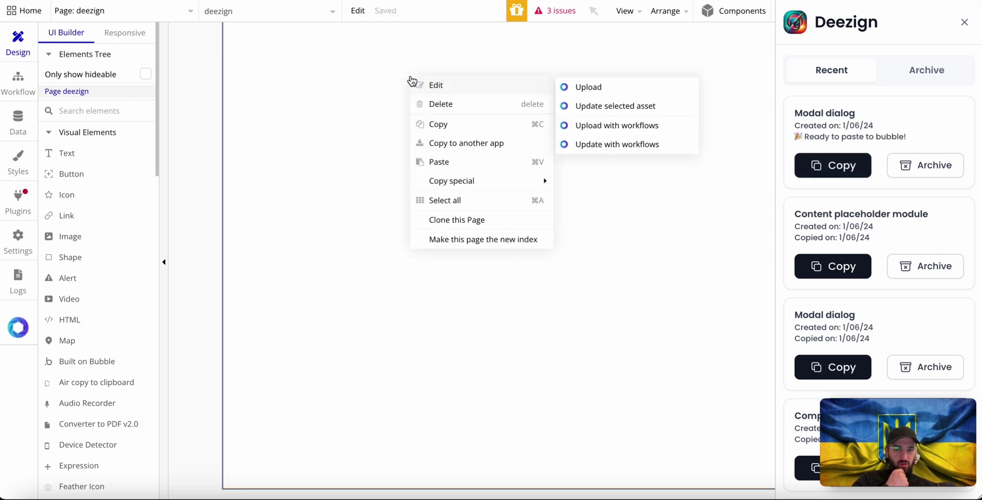
left_click(457, 163)
- Open the HTML icon beside a Single line item to view its SVG code
scroll(457, 166, "down", 1)
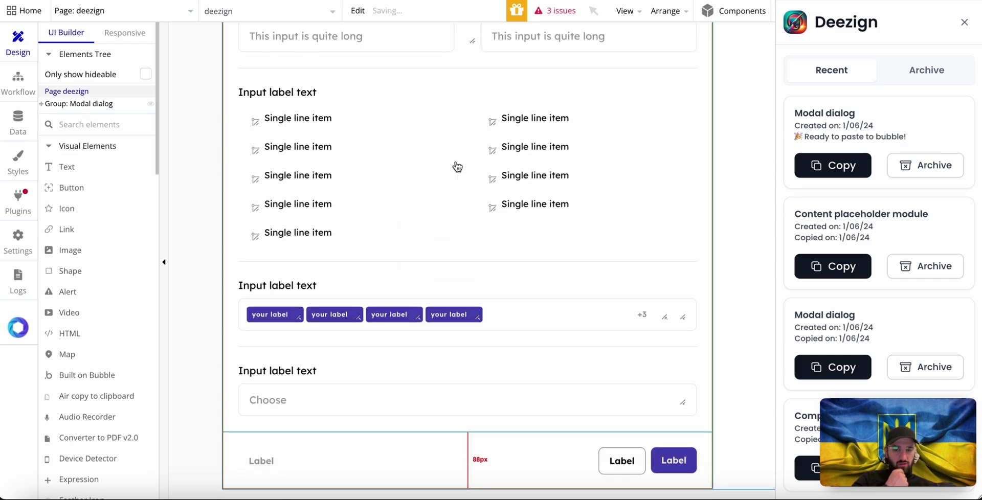
left_click(338, 464)
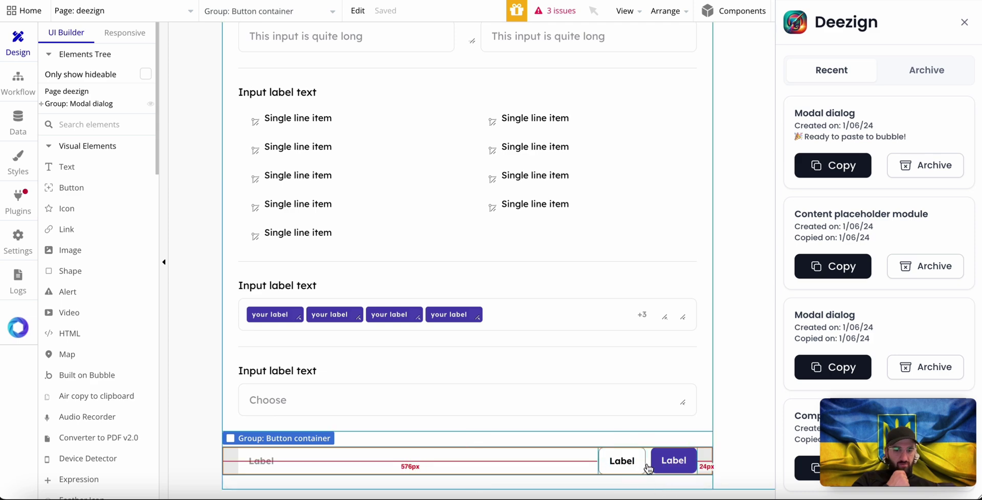
left_click(744, 396)
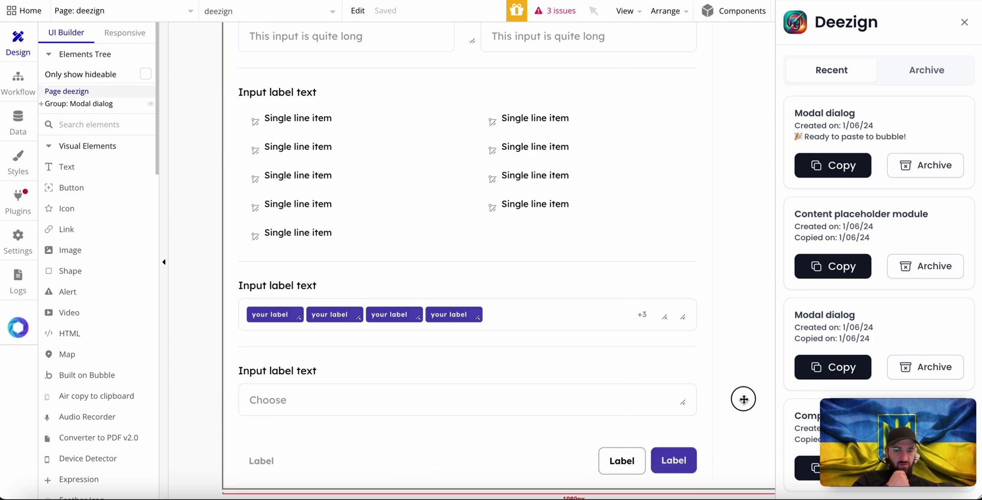
left_click(491, 150)
double_click(490, 149)
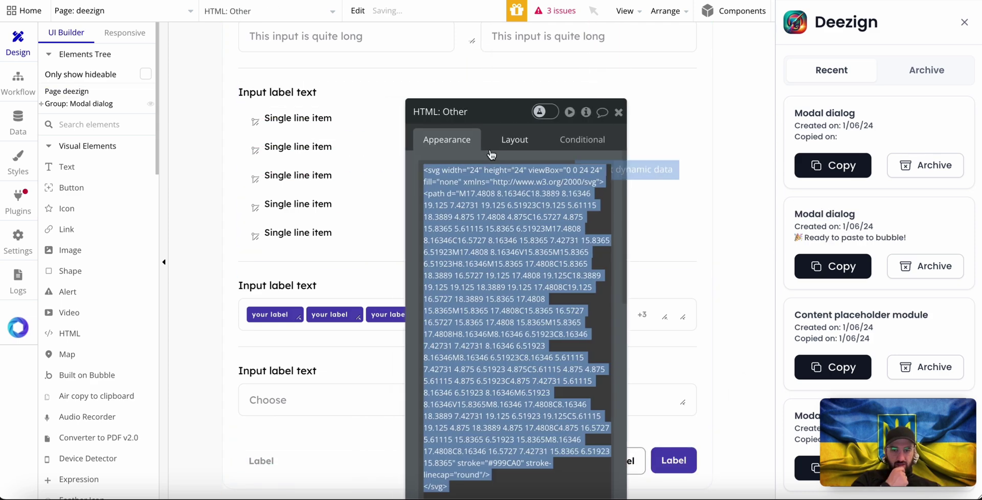
left_click_drag(557, 146, 567, 87)
scroll(635, 256, "down", 5)
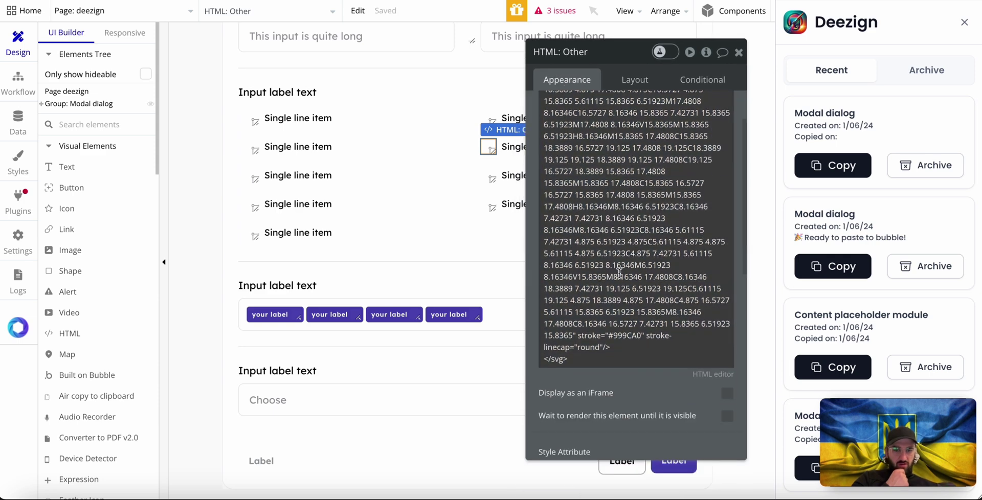
scroll(634, 256, "up", 5)
- Close the icon editor and the Deezign panel, then scroll up to the modal's Title
left_click(739, 53)
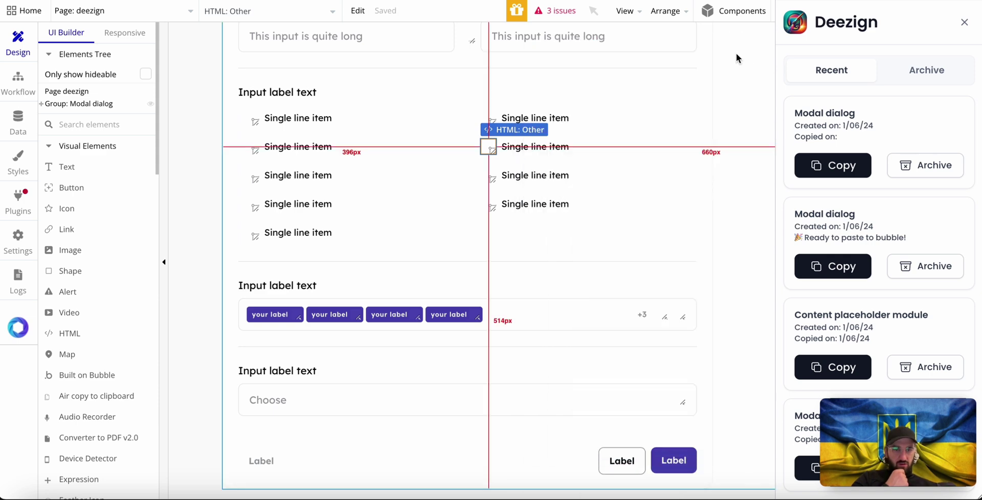
left_click(964, 22)
scroll(626, 128, "up", 5)
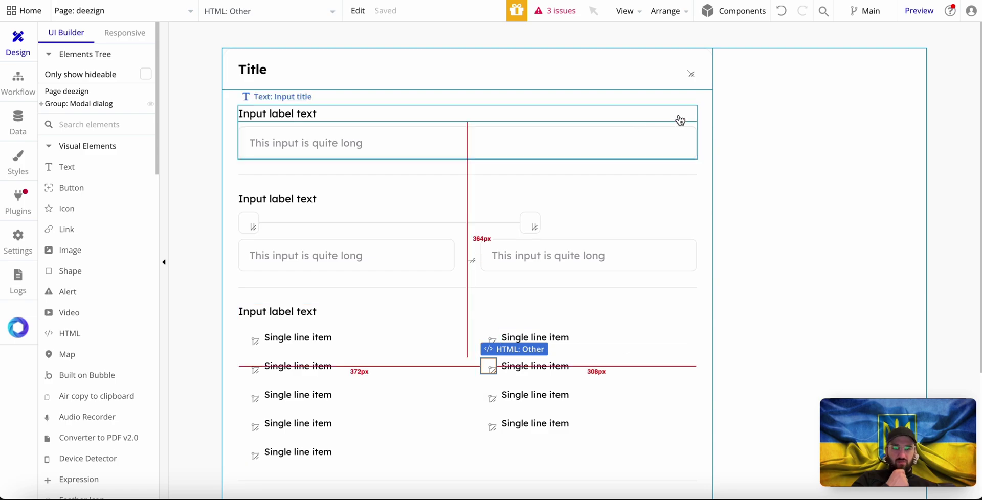
left_click(910, 10)
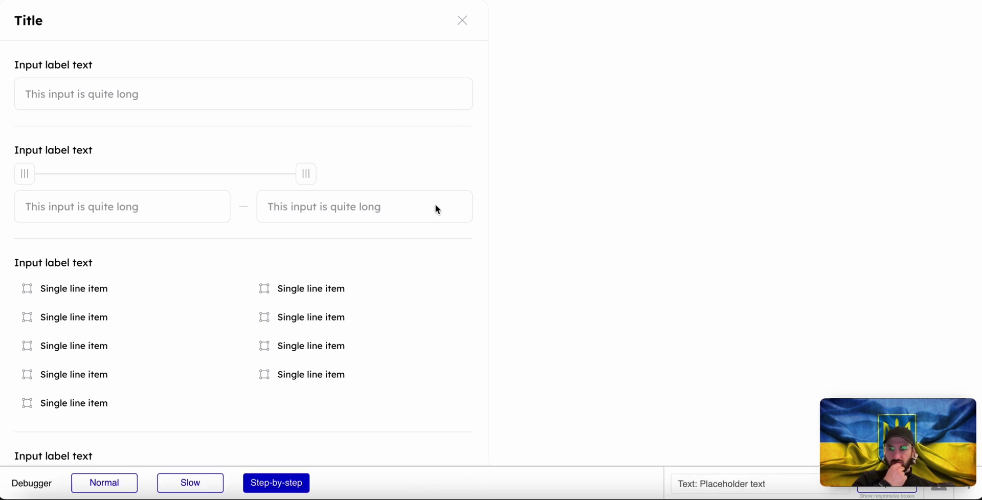
scroll(435, 205, "down", 7)
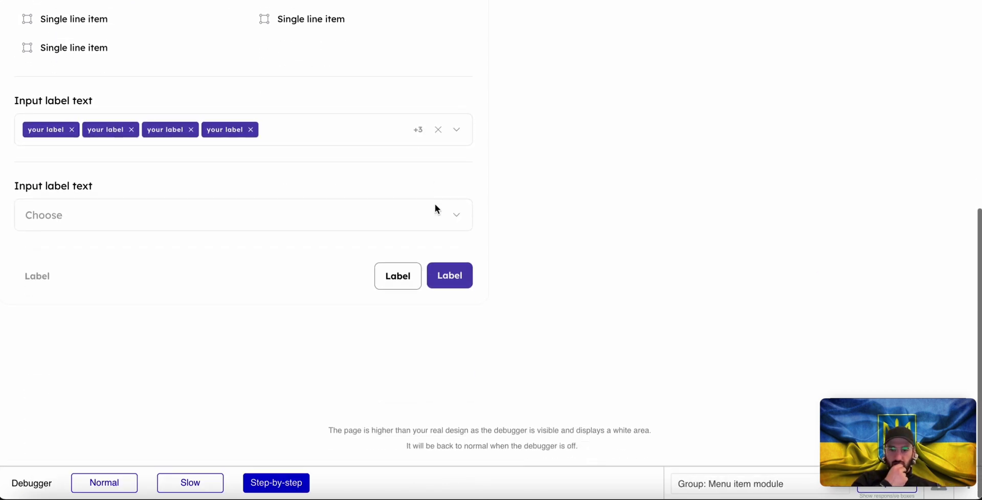
scroll(443, 164, "up", 1)
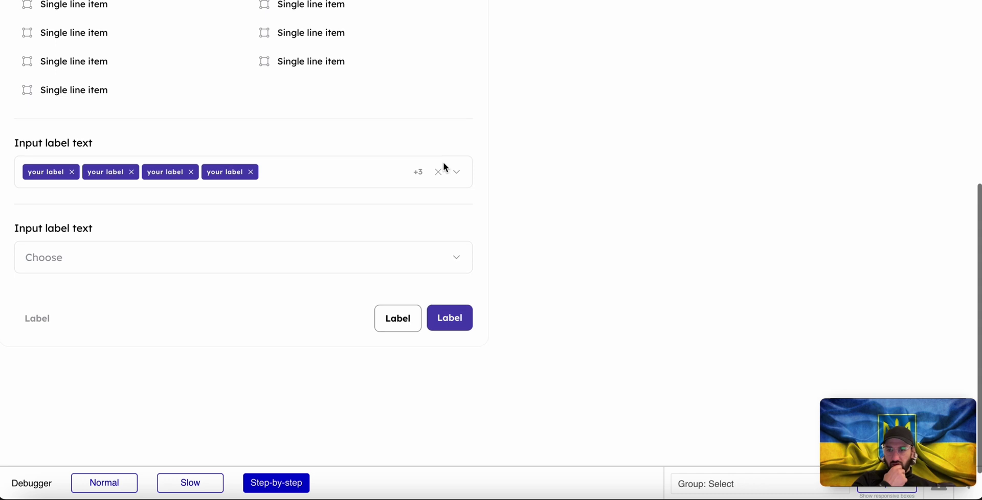
scroll(444, 167, "up", 6)
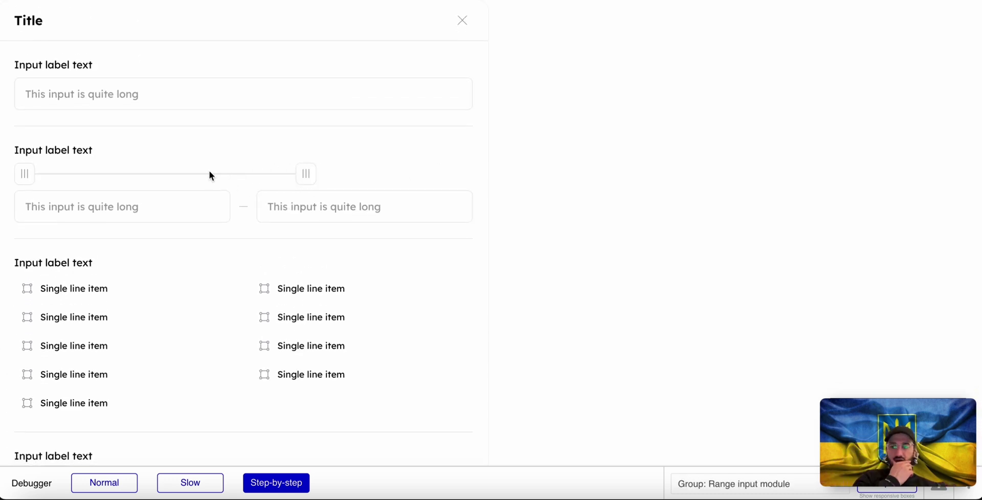
left_click_drag(24, 174, 106, 177)
- Back in the page editor, open the properties of Group: Range indicator on the slider
left_click(250, 172)
key("ctrl+Tab")
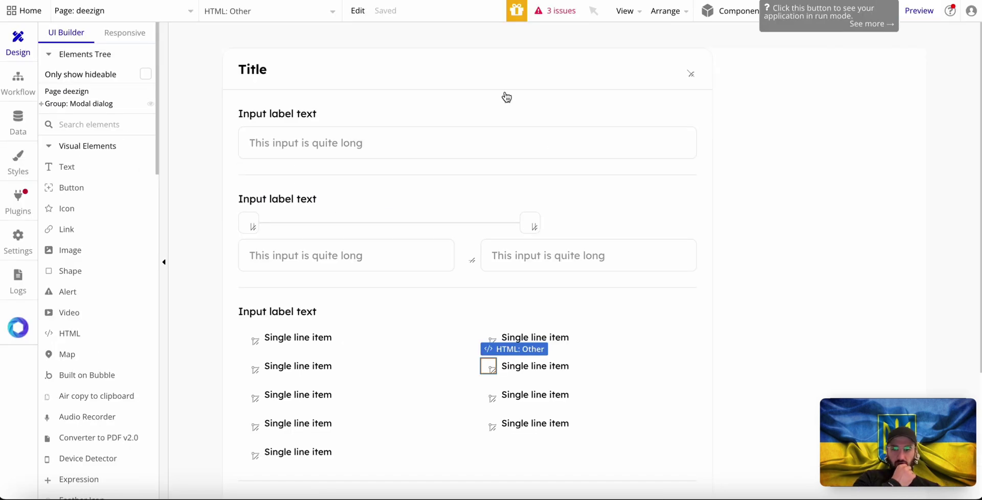
left_click(254, 224)
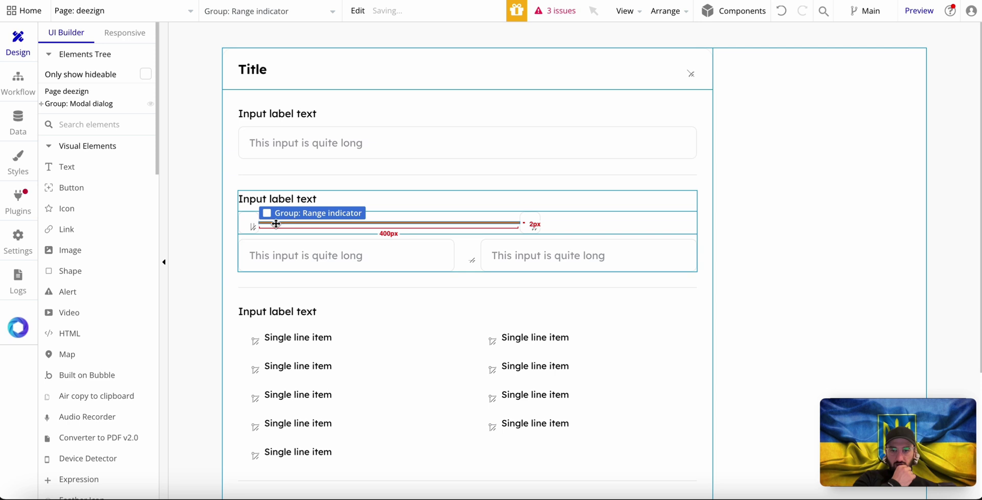
left_click(278, 220)
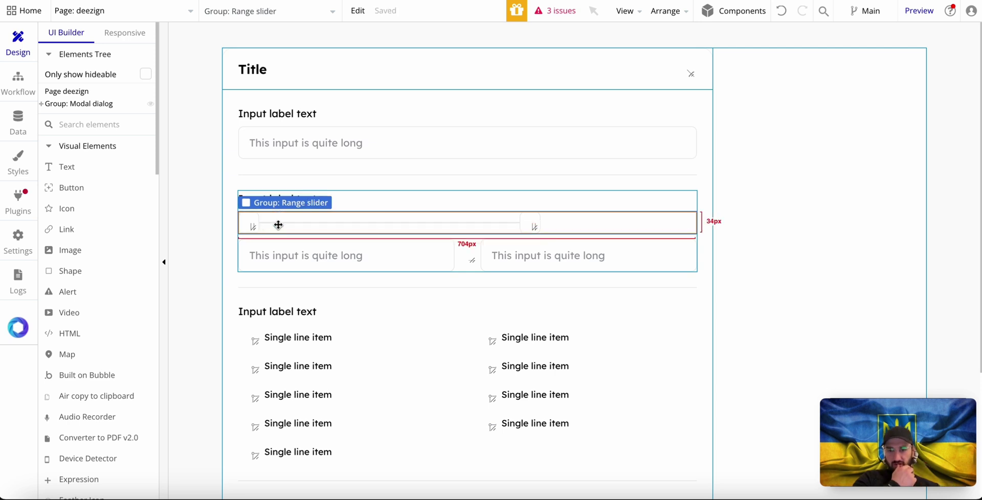
double_click(279, 223)
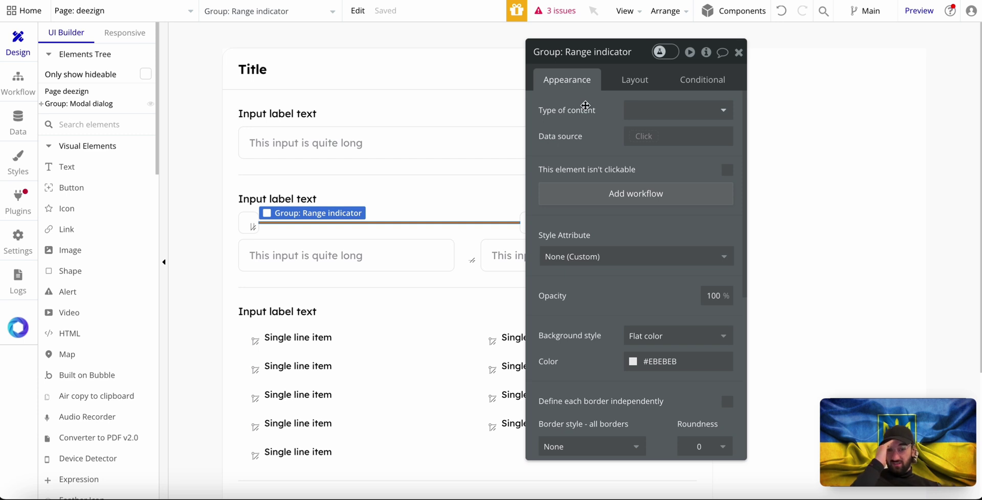
- Show the Range indicator's layout: fixed, 400 wide, 2 high, zero margins; move the panel aside
mouse_move(585, 105)
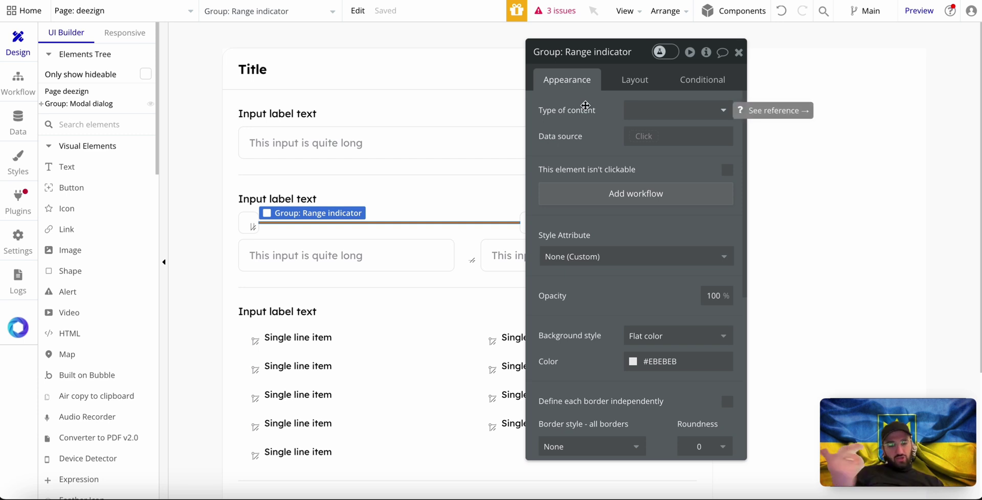
scroll(598, 146, "down", 2)
scroll(598, 149, "down", 4)
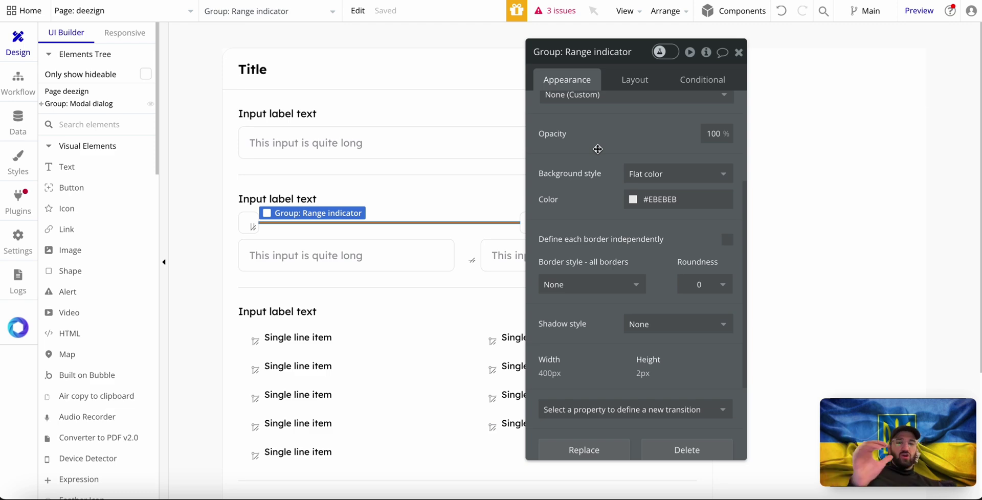
scroll(598, 149, "up", 6)
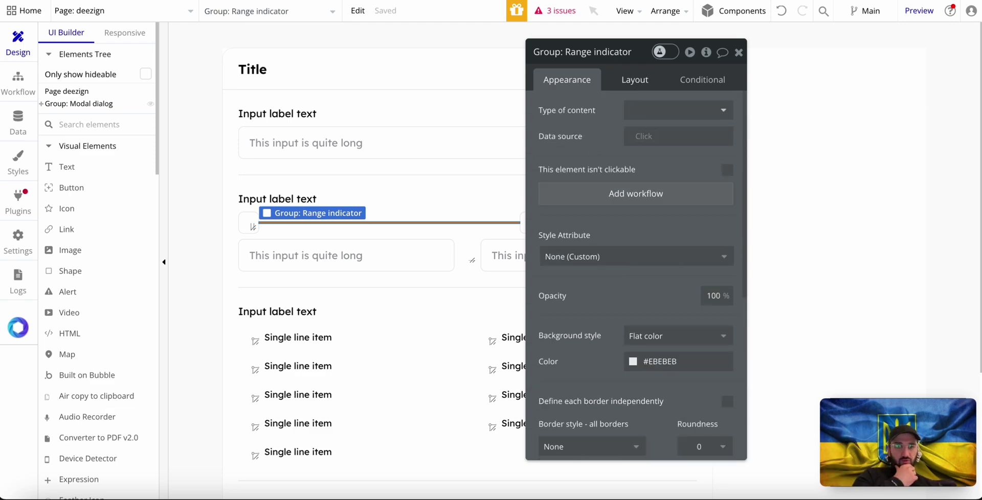
left_click(632, 80)
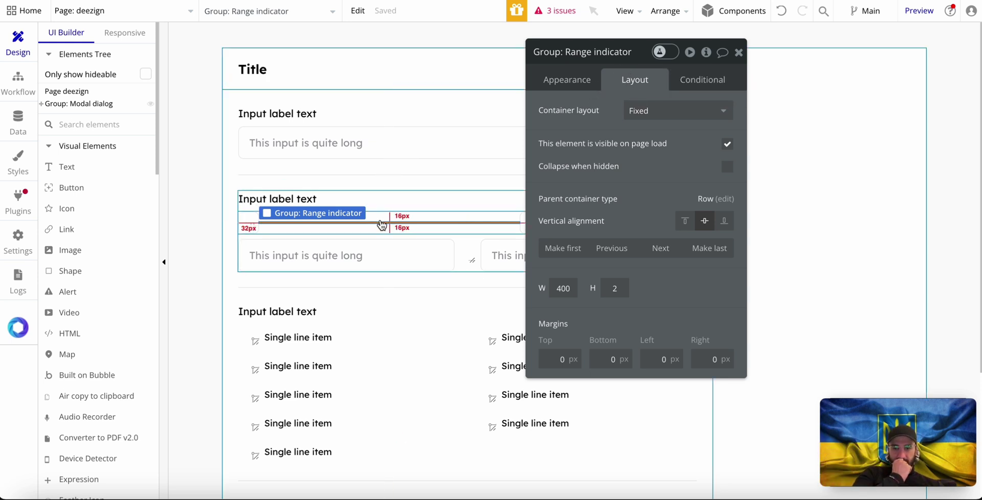
left_click_drag(590, 105, 670, 98)
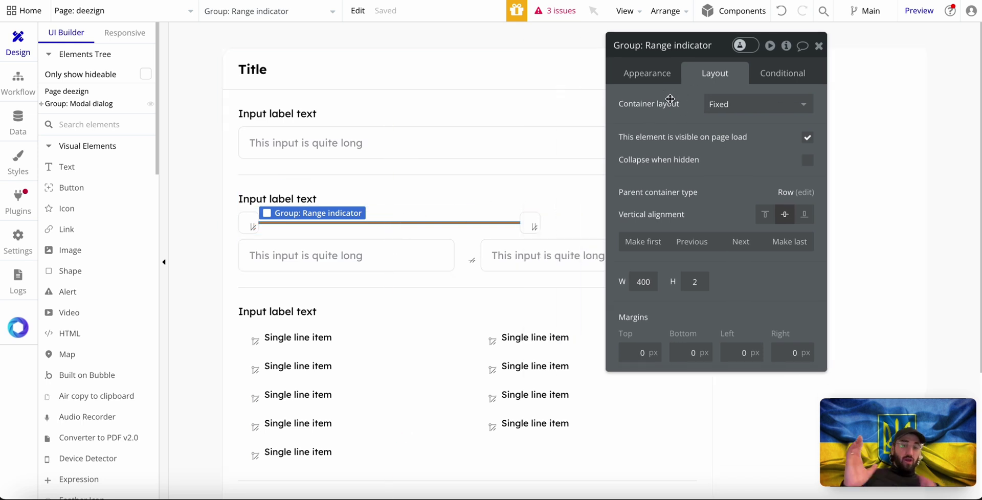
mouse_move(670, 99)
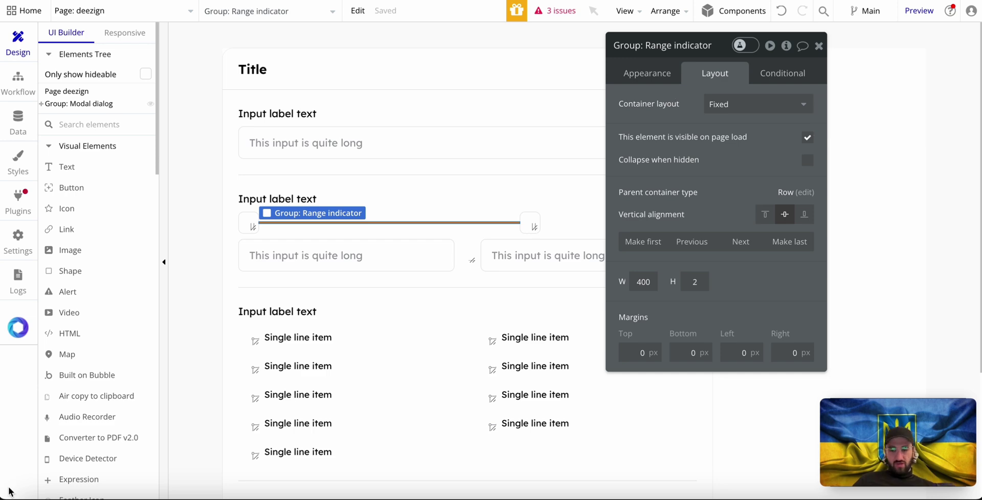
- Select the first Single line item row's Menu item group to inspect its Row layout with 8 px gaps
left_click(266, 343)
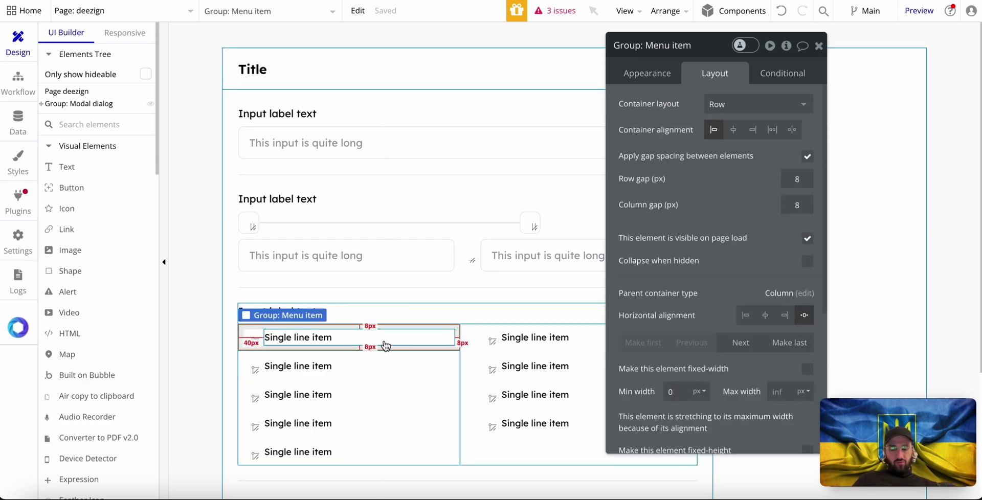
scroll(390, 353, "down", 2)
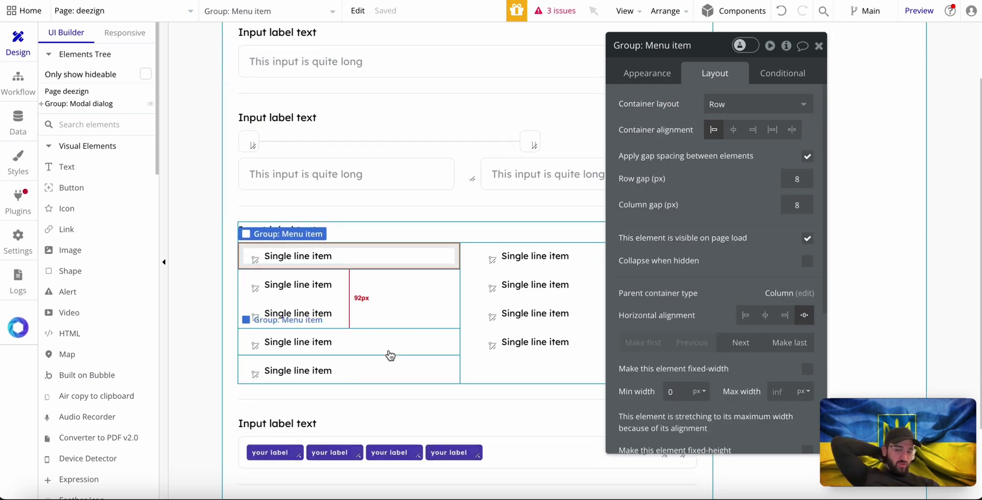
scroll(390, 355, "down", 2)
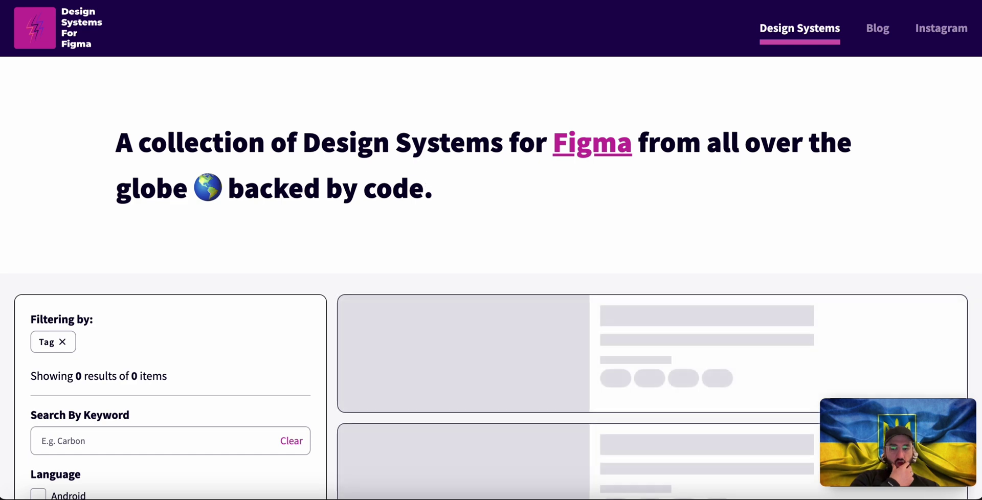
- Scroll through the Design Systems For Figma collection to browse the listed design systems
scroll(425, 186, "down", 10)
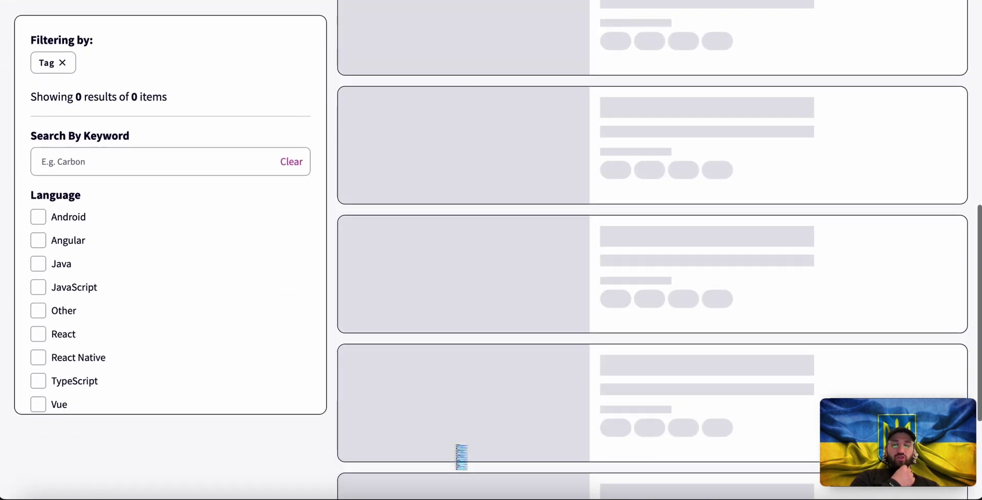
scroll(455, 450, "down", 5)
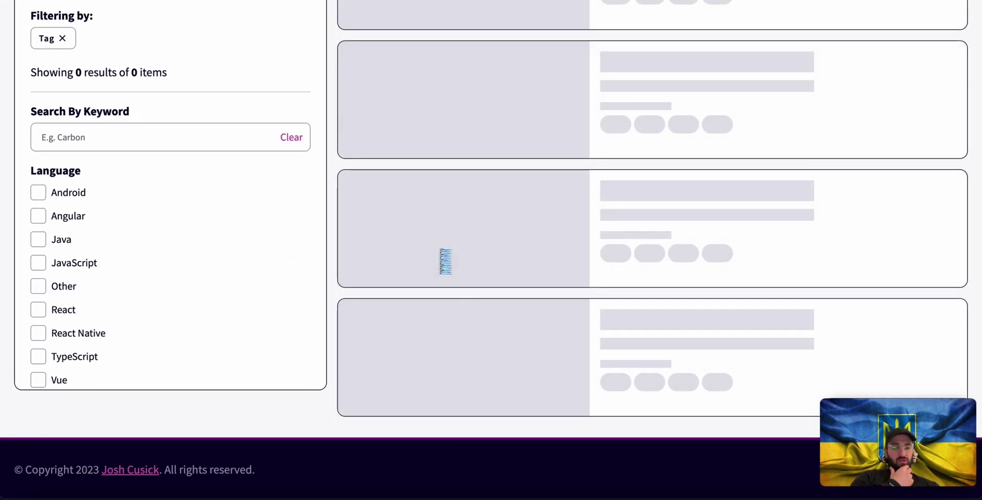
scroll(438, 248, "up", 10)
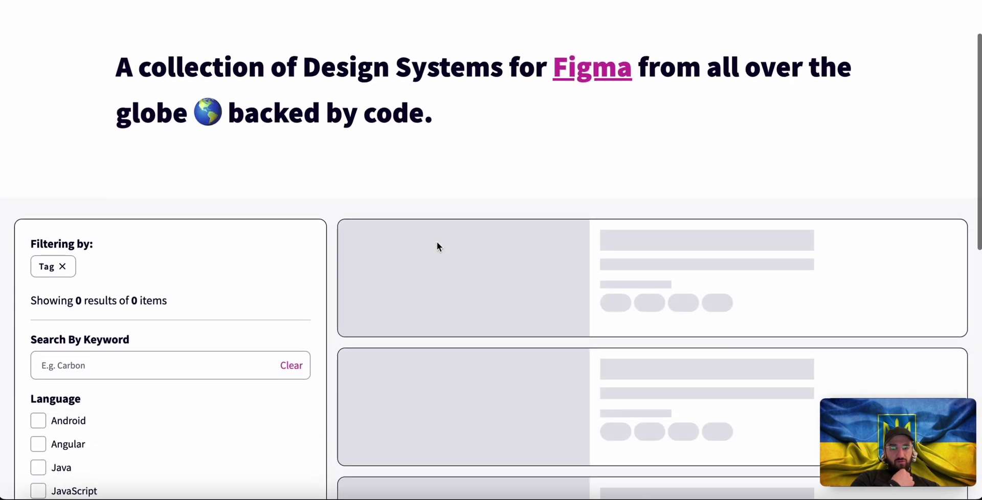
scroll(437, 242, "up", 3)
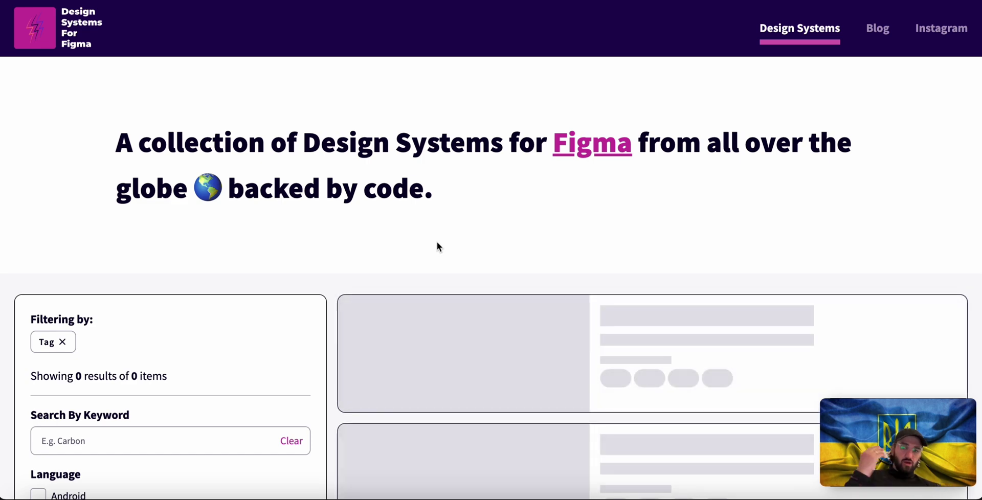
scroll(437, 243, "down", 1)
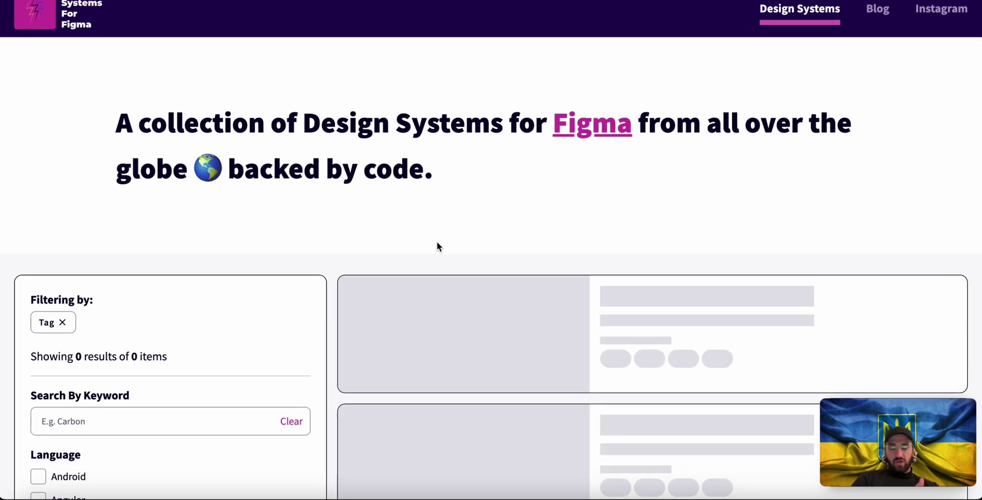